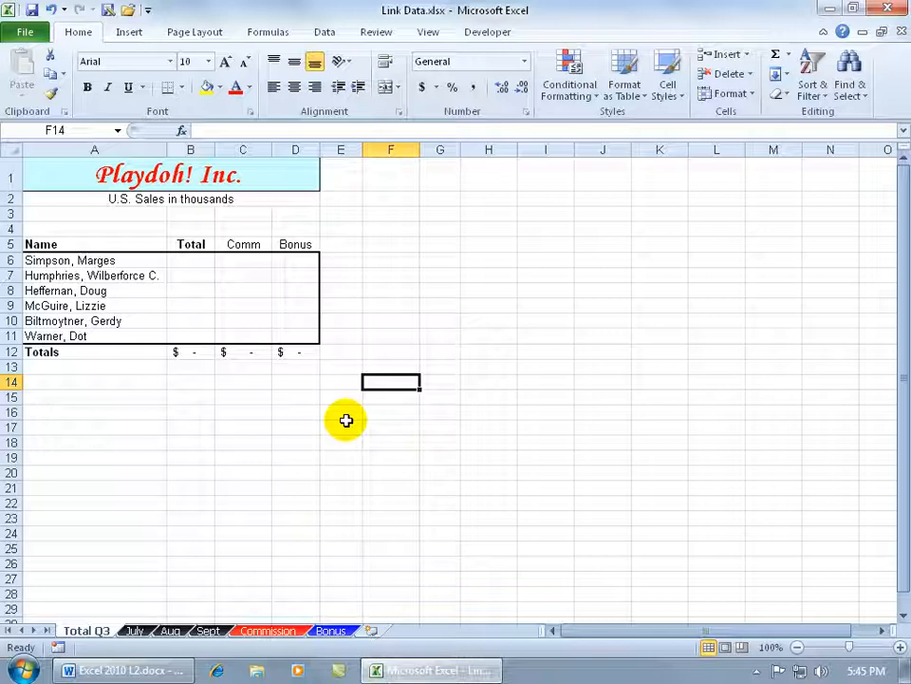
Step: Enter a formula in cell F14 that links to the name in cell A6
{"action": "type", "text": "="}
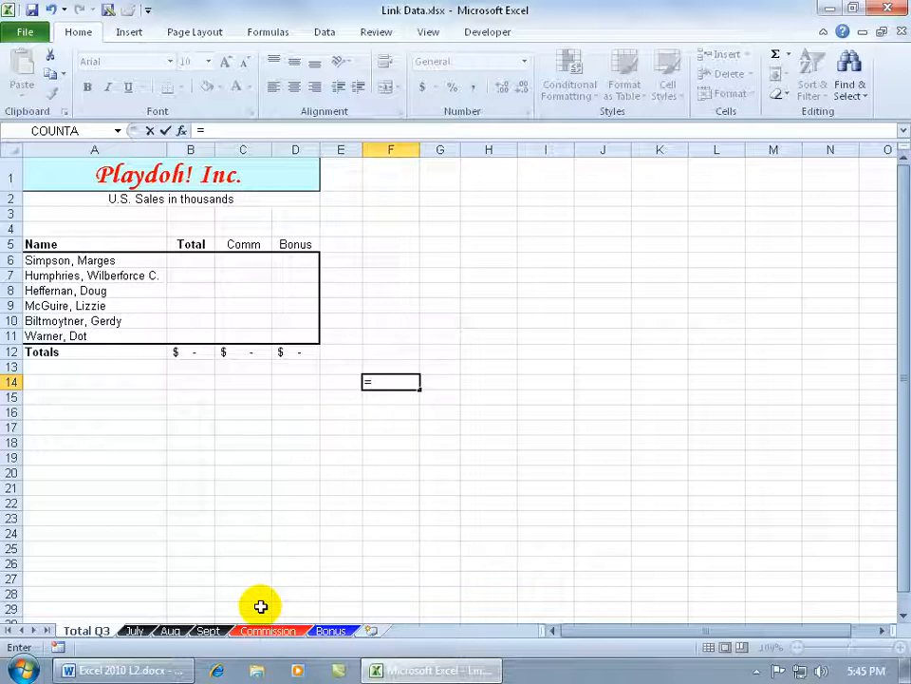
{"action": "left_click", "coordinate": [110, 263]}
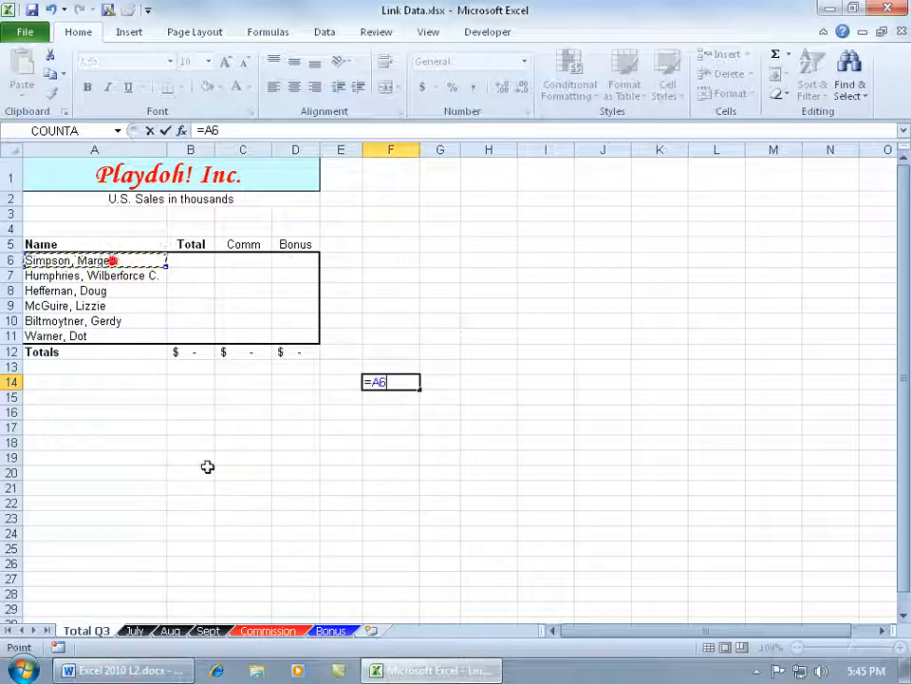
{"action": "key", "text": "Return"}
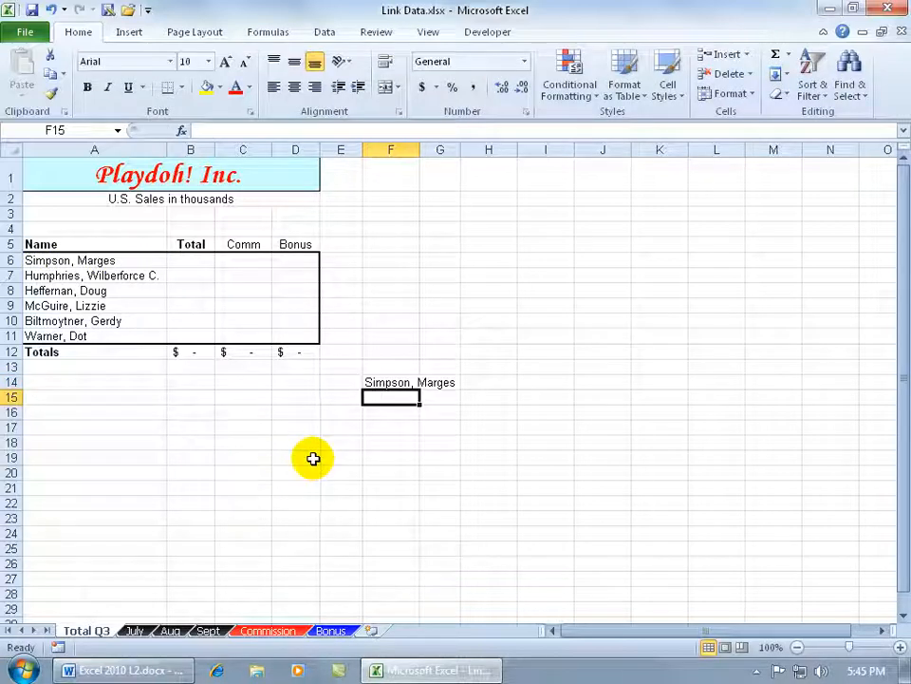
Step: Correct the name in cell A6 by removing the final letter "s"
{"action": "double_click", "coordinate": [139, 259]}
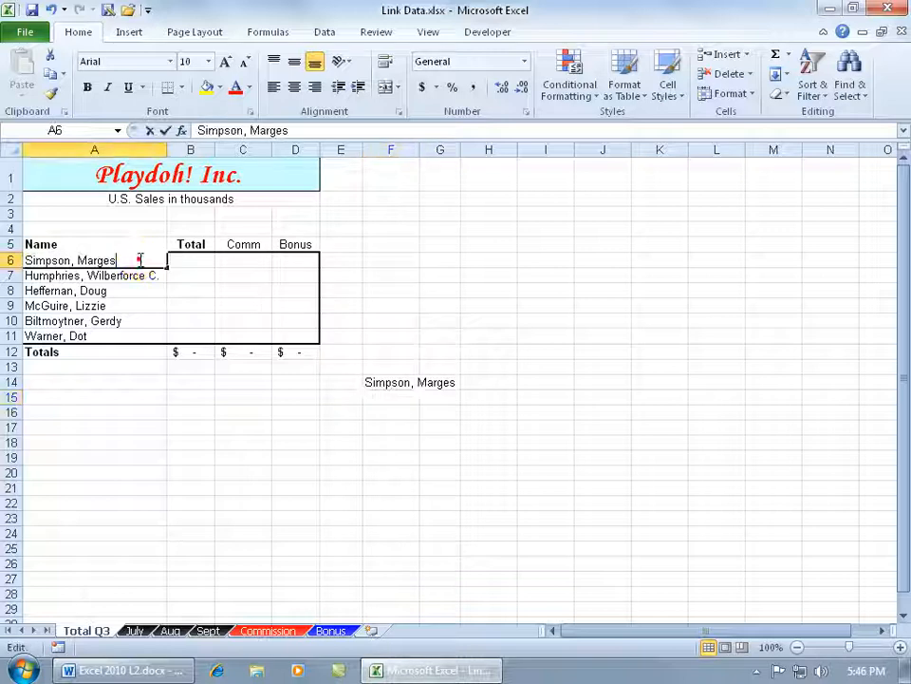
{"action": "key", "text": "BackSpace"}
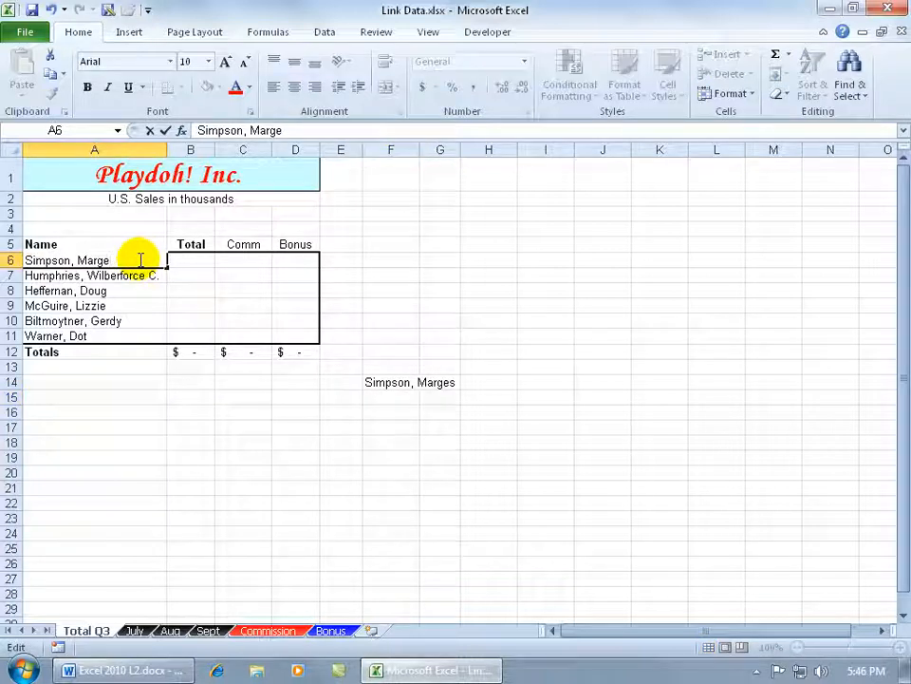
{"action": "key", "text": "Return"}
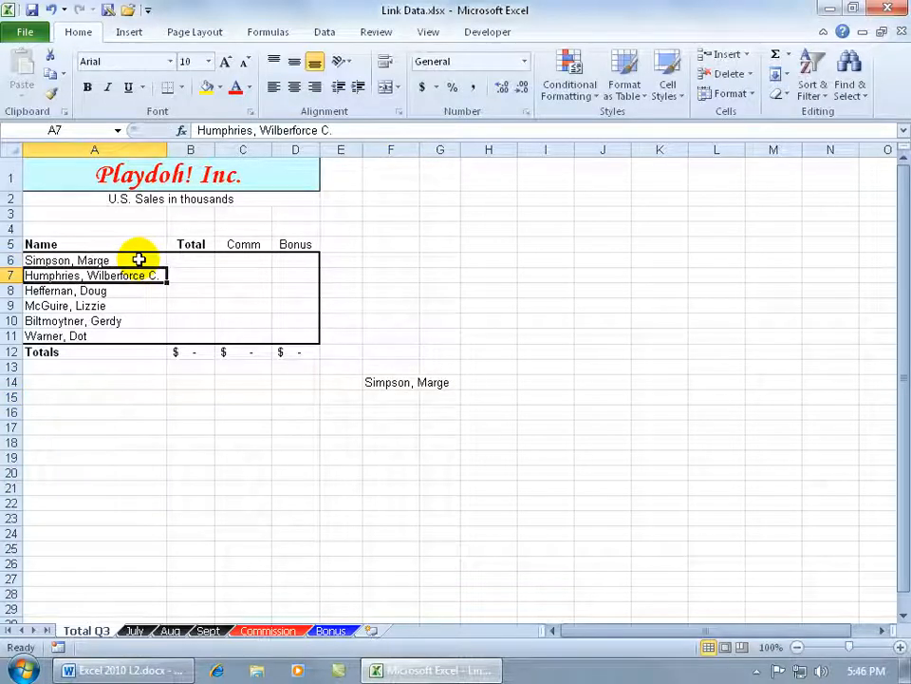
Step: Clear the linking formula from cell F14
{"action": "left_click", "coordinate": [390, 382]}
{"action": "key", "text": "Delete"}
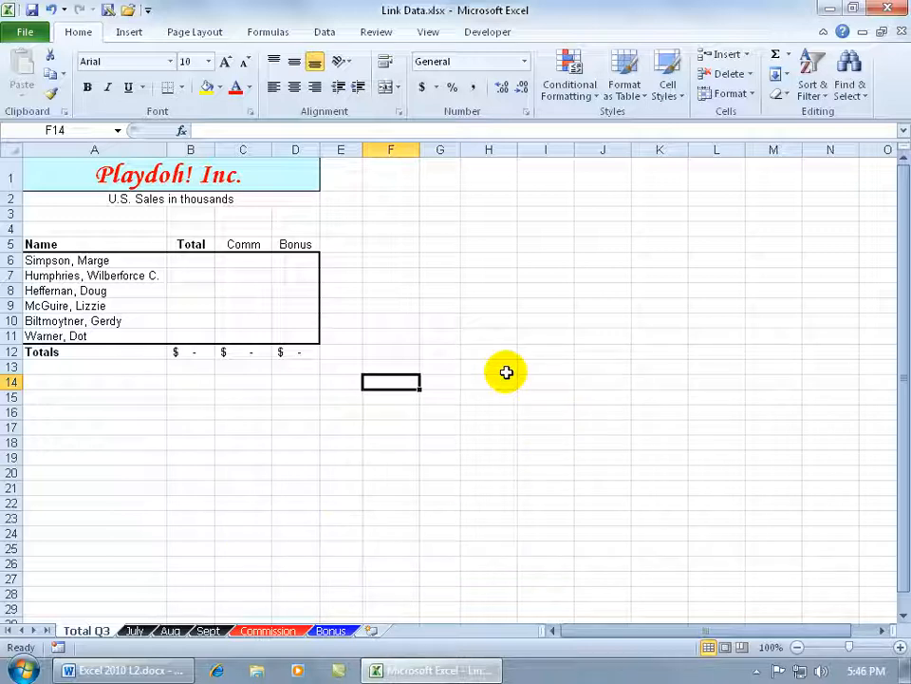
Step: Examine the July, Aug and Sept sheets, locating the first salesperson's figure in B6 on each, and return to Total Q3
{"action": "left_click", "coordinate": [139, 631]}
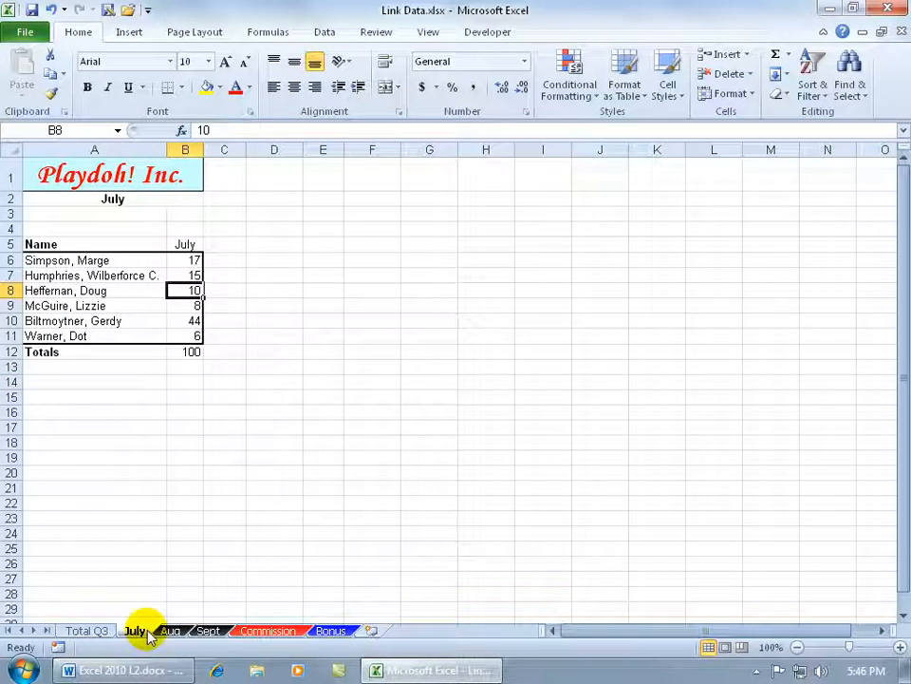
{"action": "left_click", "coordinate": [172, 634]}
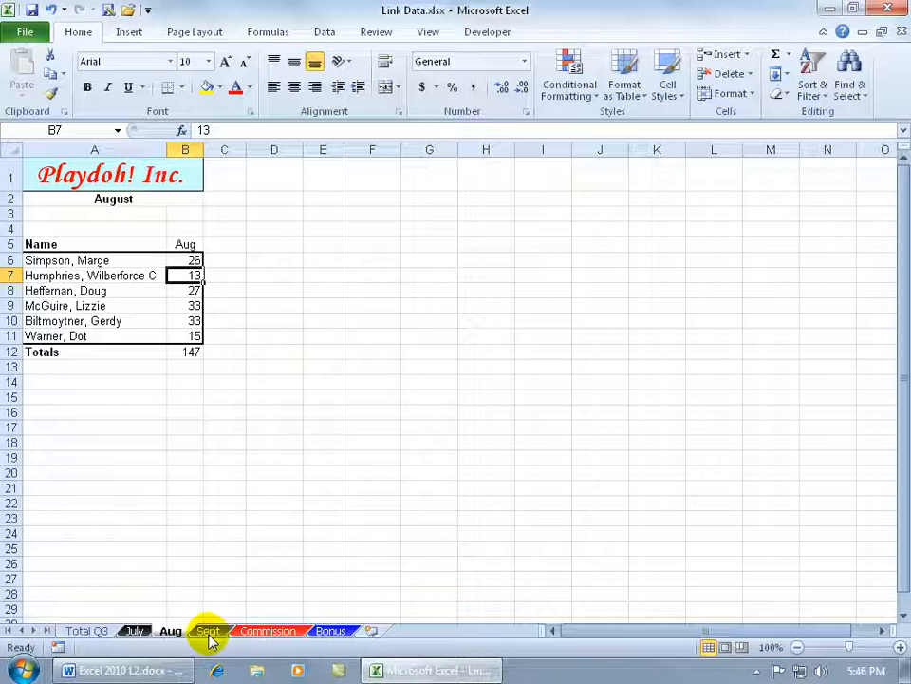
{"action": "left_click", "coordinate": [208, 632]}
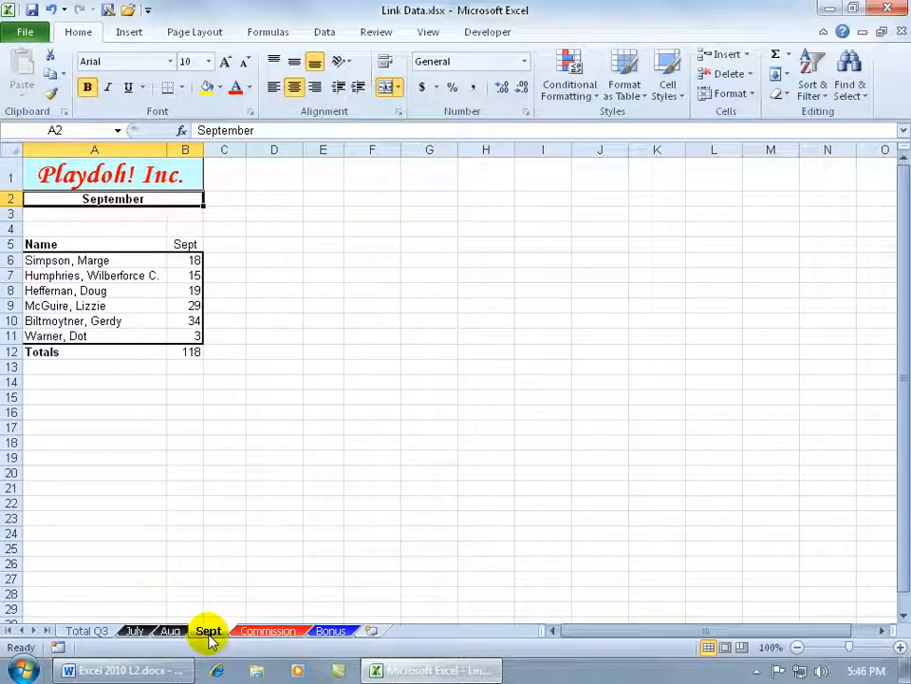
{"action": "left_click", "coordinate": [194, 260]}
{"action": "left_click", "coordinate": [169, 631]}
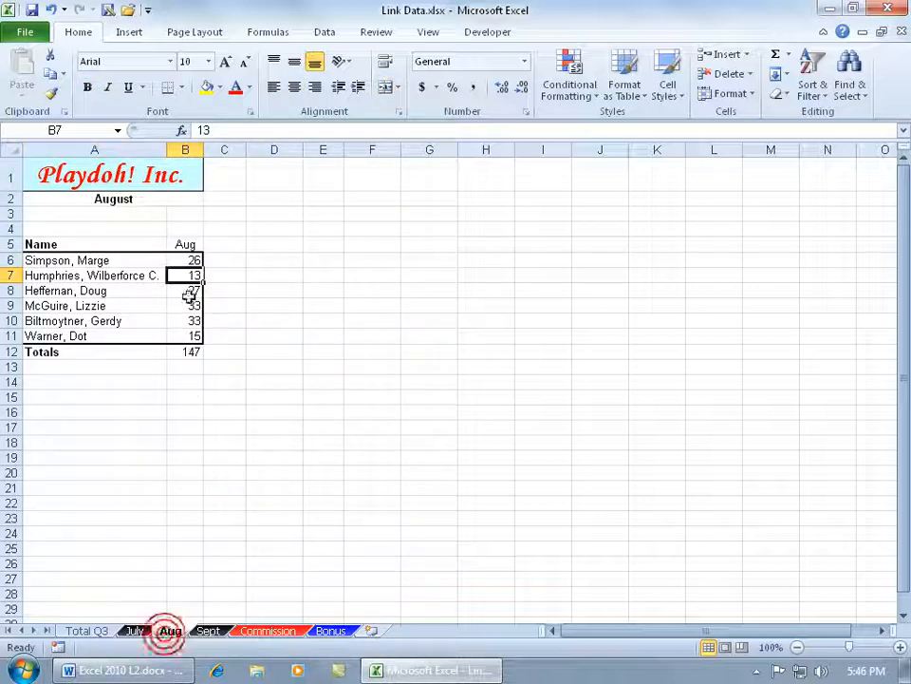
{"action": "left_click", "coordinate": [189, 260]}
{"action": "left_click", "coordinate": [134, 631]}
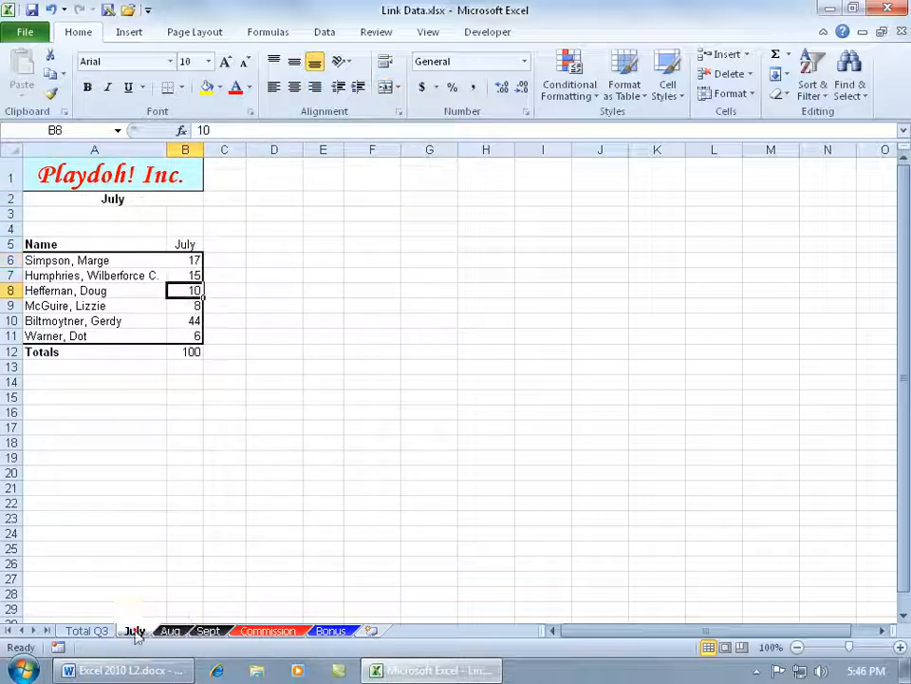
{"action": "left_click", "coordinate": [182, 264]}
{"action": "left_click", "coordinate": [93, 631]}
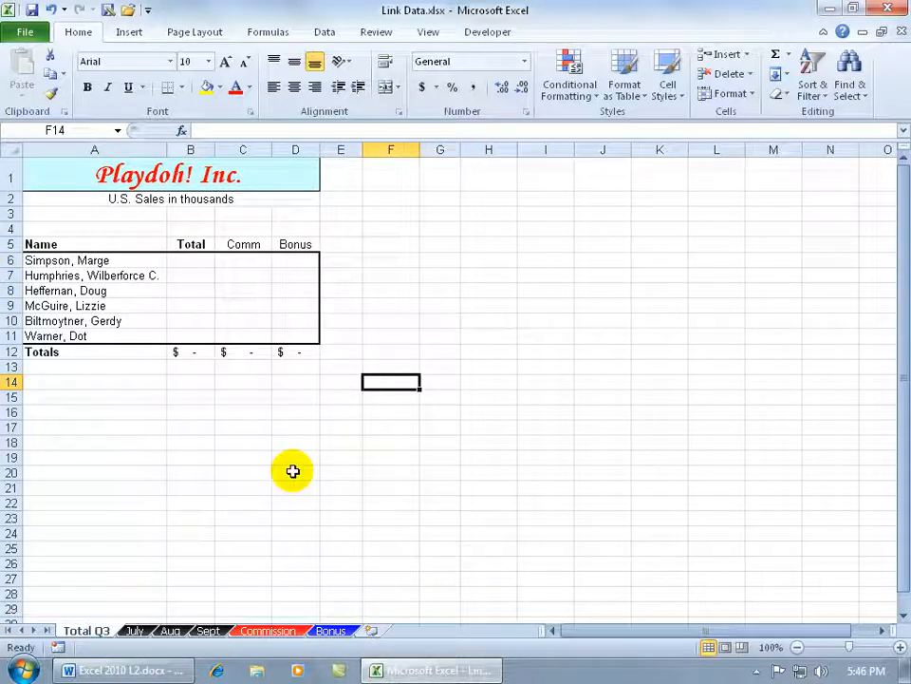
Step: Total the first salesperson's three months in cell B6 of Total Q3 with the formula =SUM(July!B6,Aug!B6,Sept!B6), and check the entry
{"action": "left_click", "coordinate": [190, 261]}
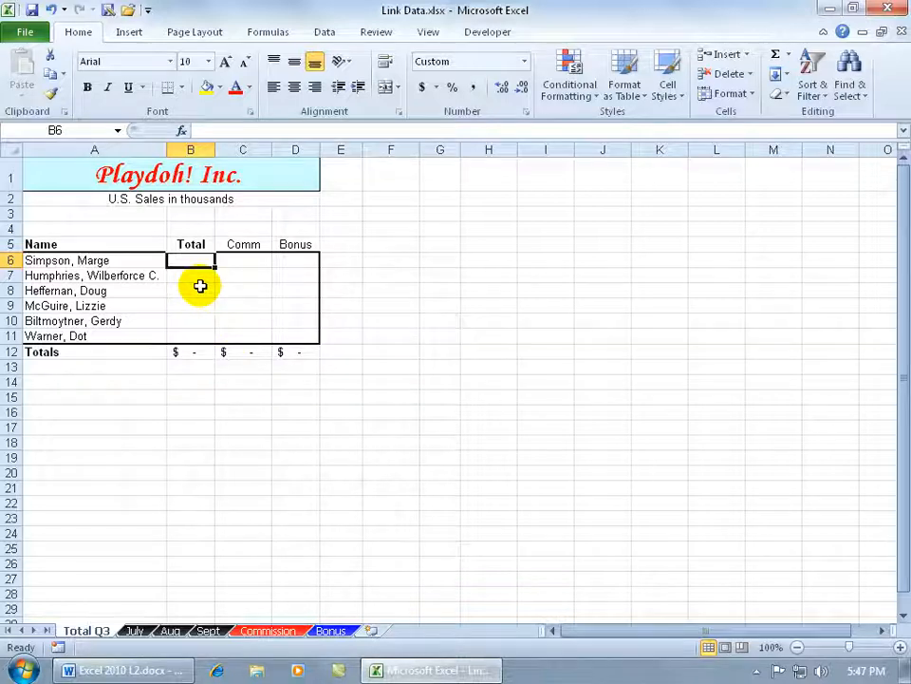
{"action": "type", "text": "=sum"}
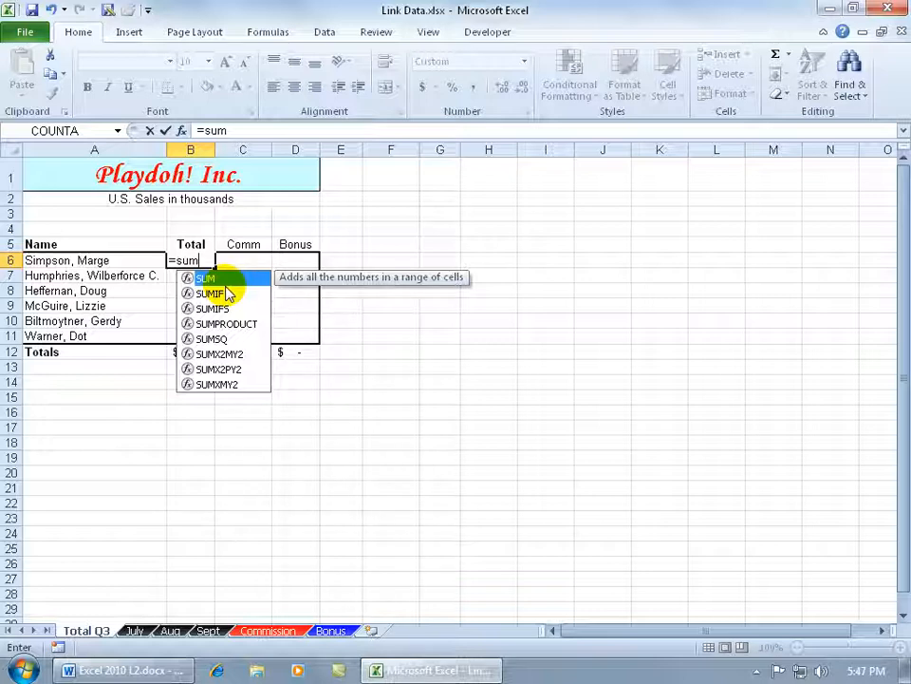
{"action": "key", "text": "Tab"}
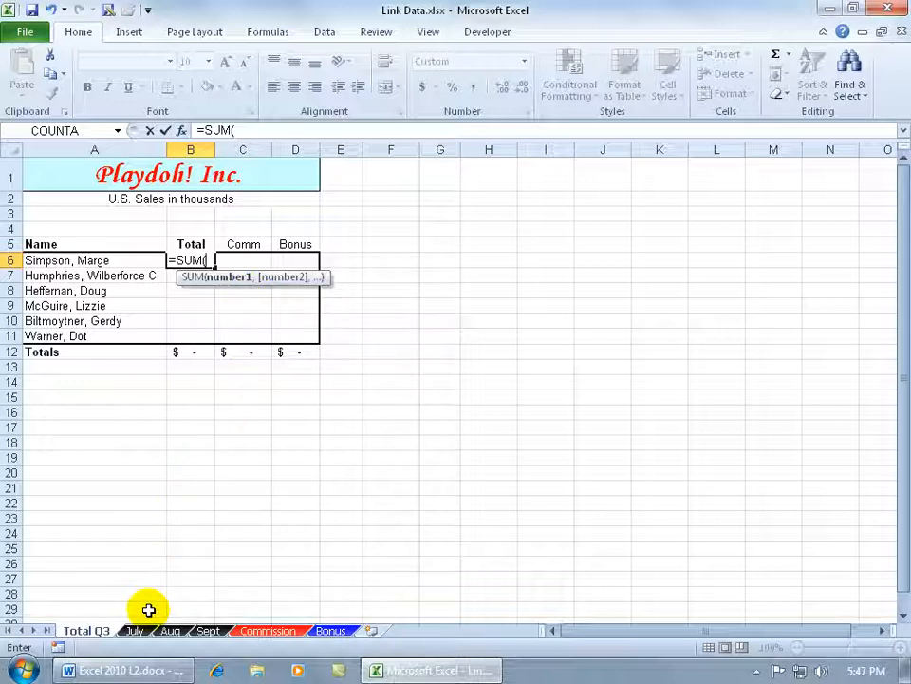
{"action": "type", "text": "July"}
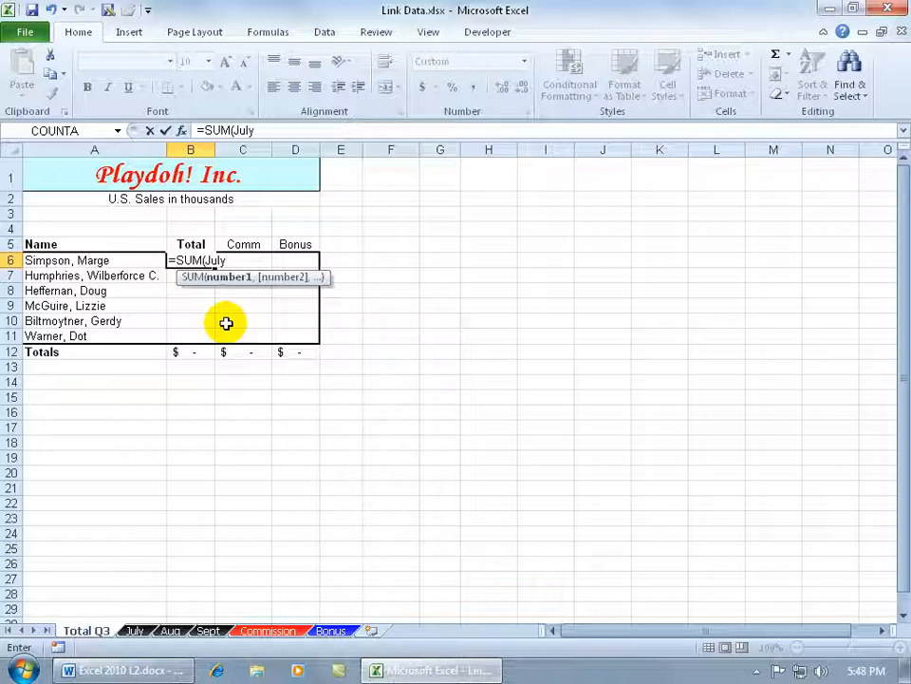
{"action": "type", "text": "!b6"}
{"action": "key", "text": "BackSpace"}
{"action": "key", "text": "BackSpace"}
{"action": "type", "text": "B6,"}
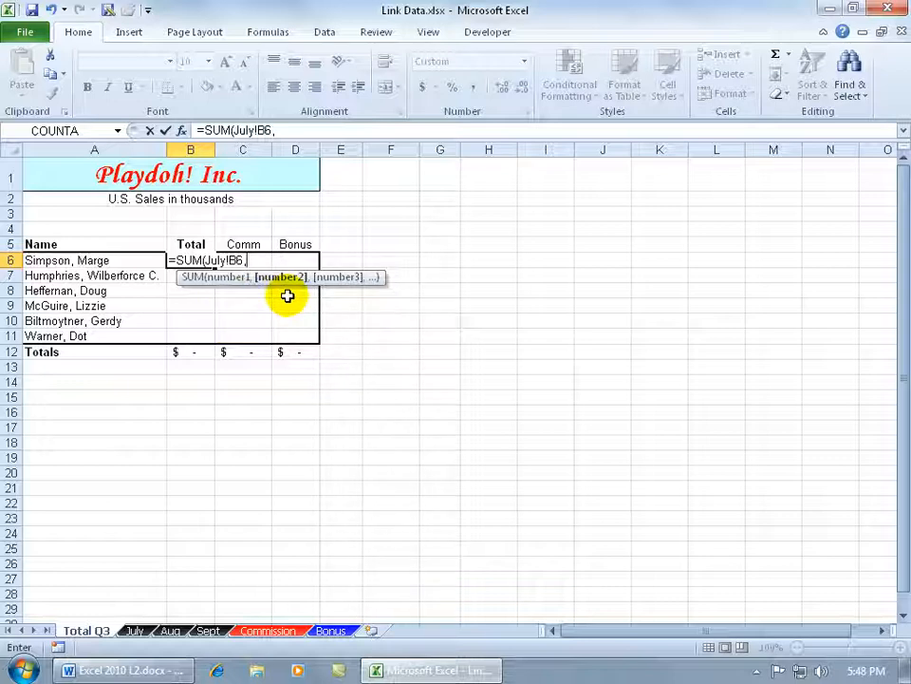
{"action": "type", "text": "Aug"}
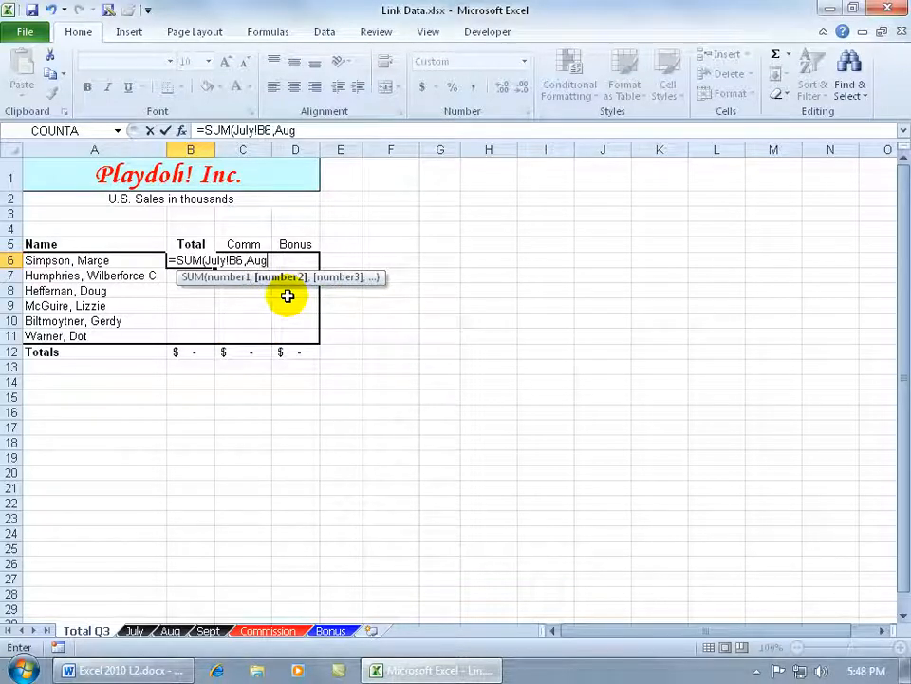
{"action": "type", "text": "!b6,"}
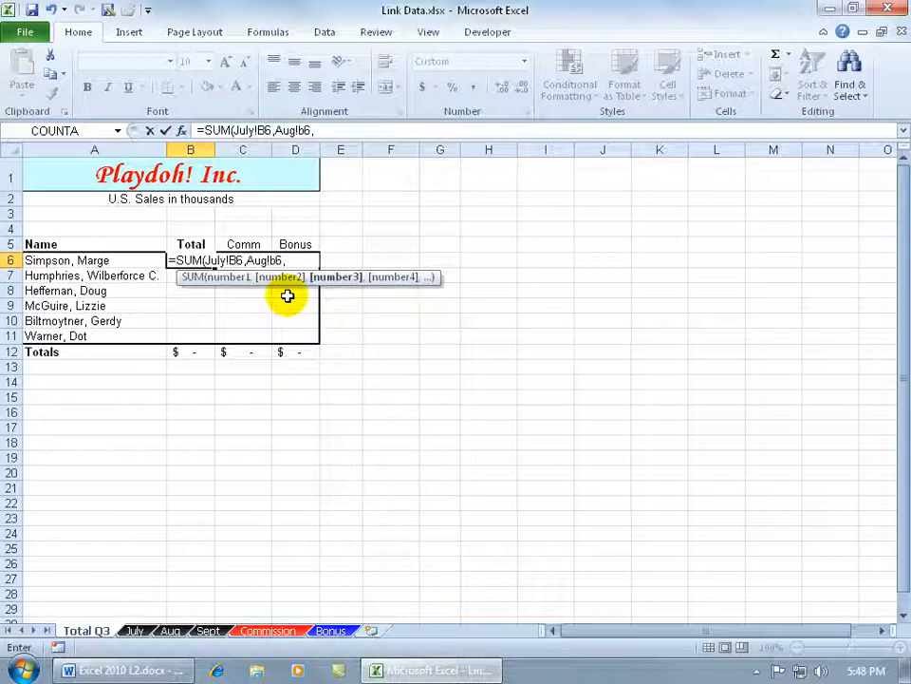
{"action": "type", "text": "Sept!b6"}
{"action": "key", "text": "Return"}
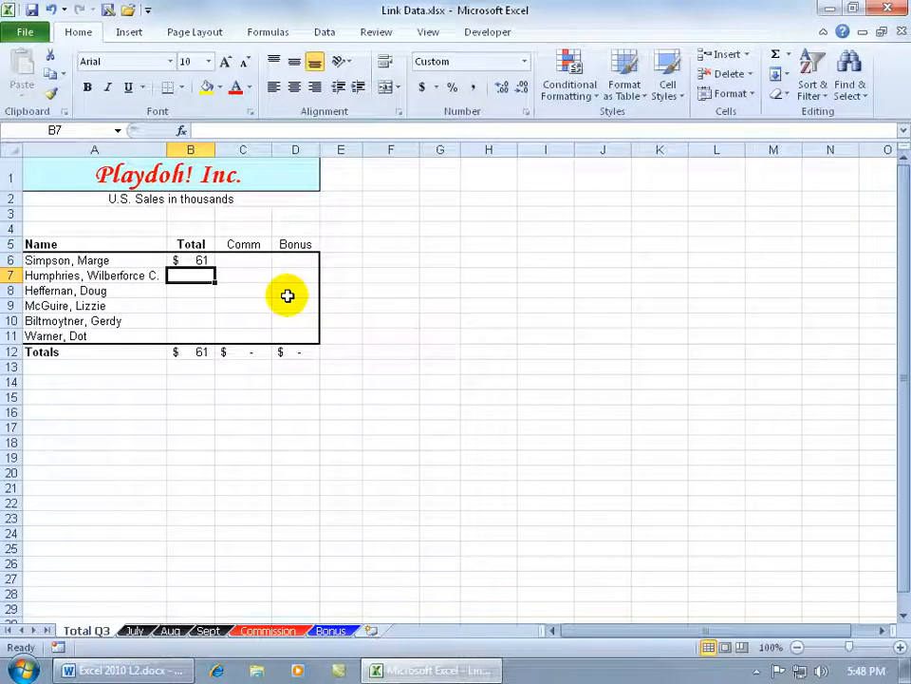
{"action": "left_click", "coordinate": [197, 259]}
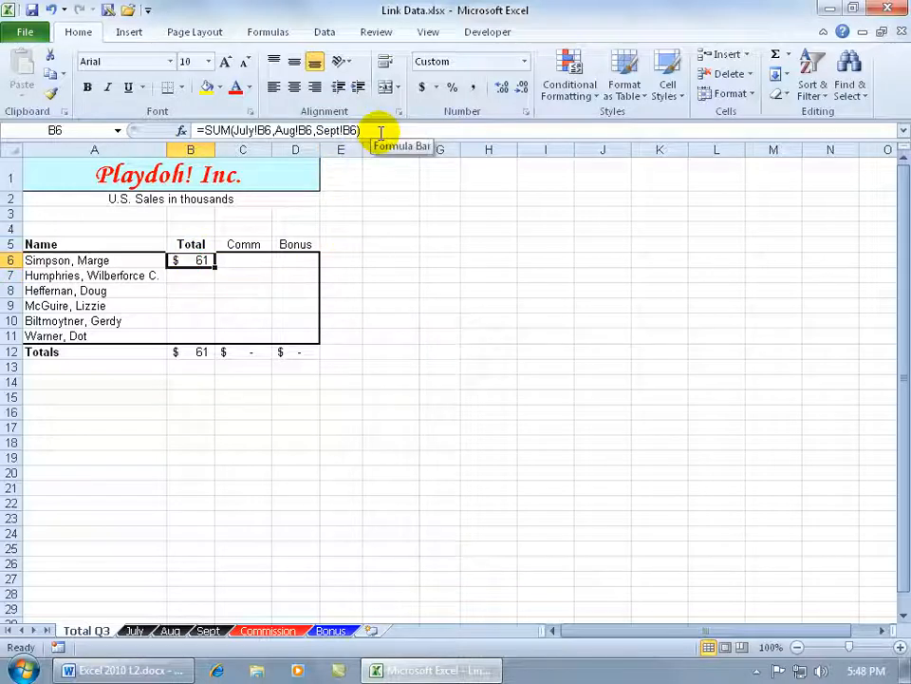
Step: Test the link by setting cell B6 on the July sheet to -1000 and checking the total on Total Q3
{"action": "left_click", "coordinate": [135, 631]}
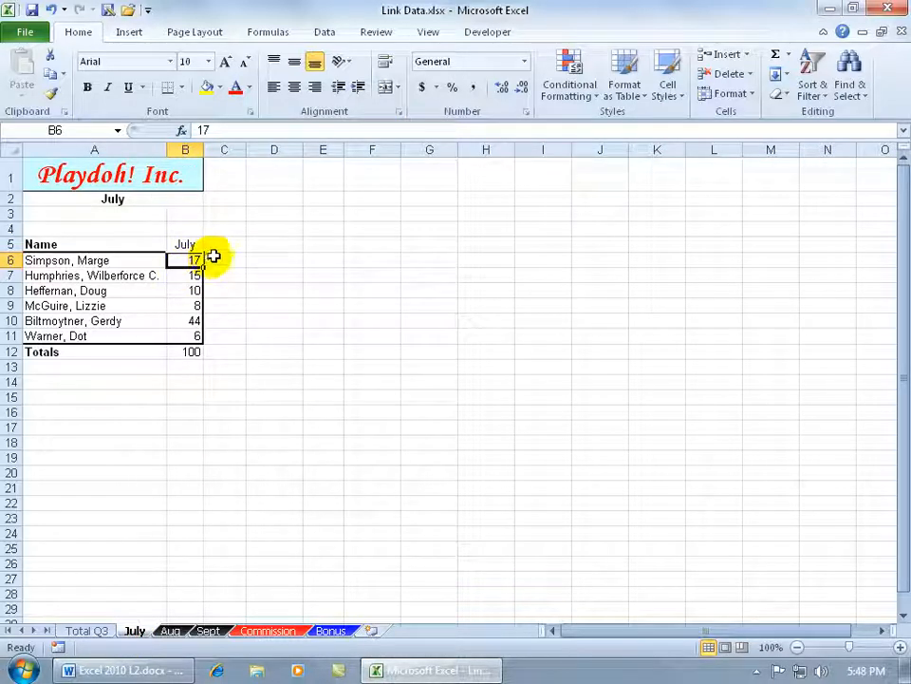
{"action": "key", "text": "BackSpace"}
{"action": "type", "text": "-1000"}
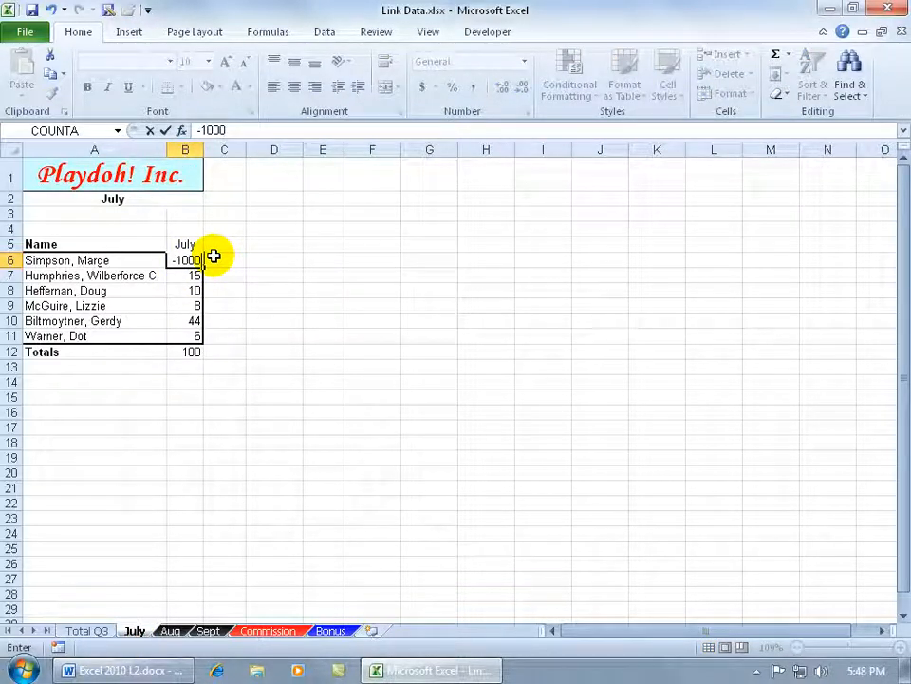
{"action": "key", "text": "Return"}
{"action": "left_click", "coordinate": [90, 631]}
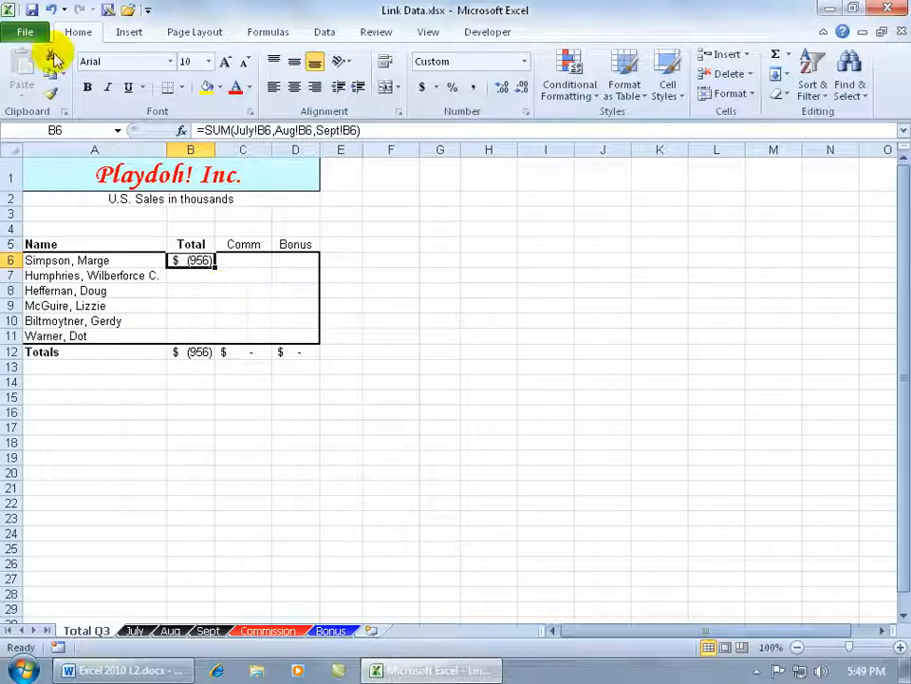
Step: Undo the test entry in cell B6 of the July sheet and return to Total Q3
{"action": "key", "text": "ctrl+Page_Down"}
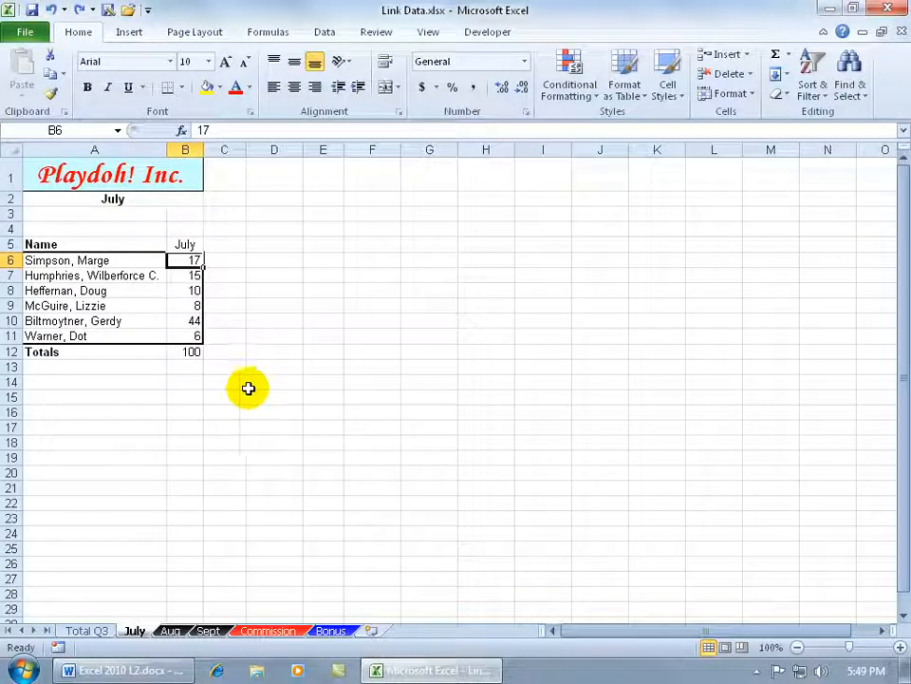
{"action": "left_click", "coordinate": [91, 630]}
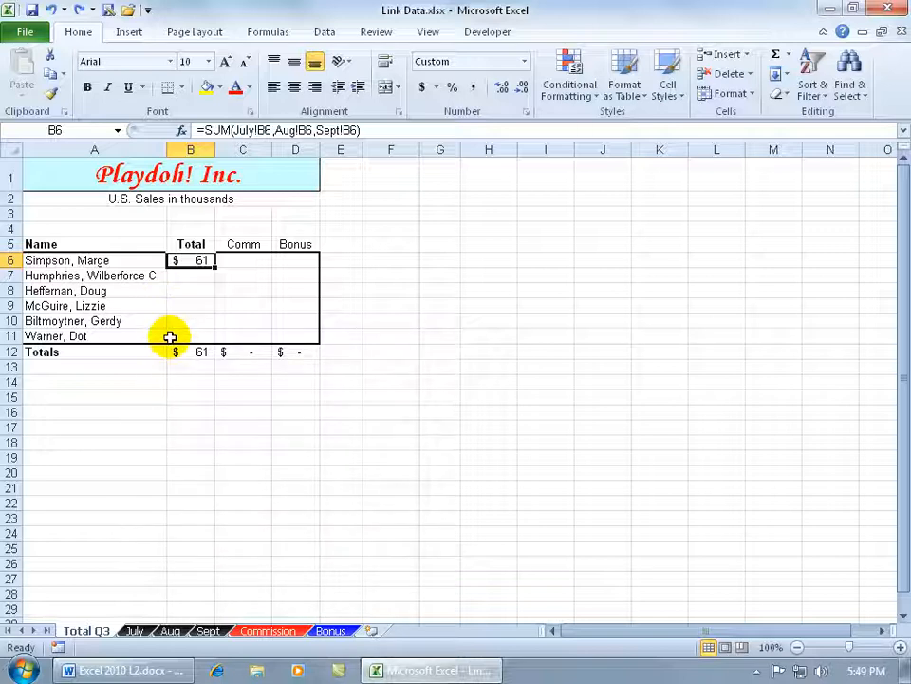
Step: Locate the second salesperson's figure in B7 on the July, Aug and Sept sheets, and return to Total Q3
{"action": "left_click", "coordinate": [134, 630]}
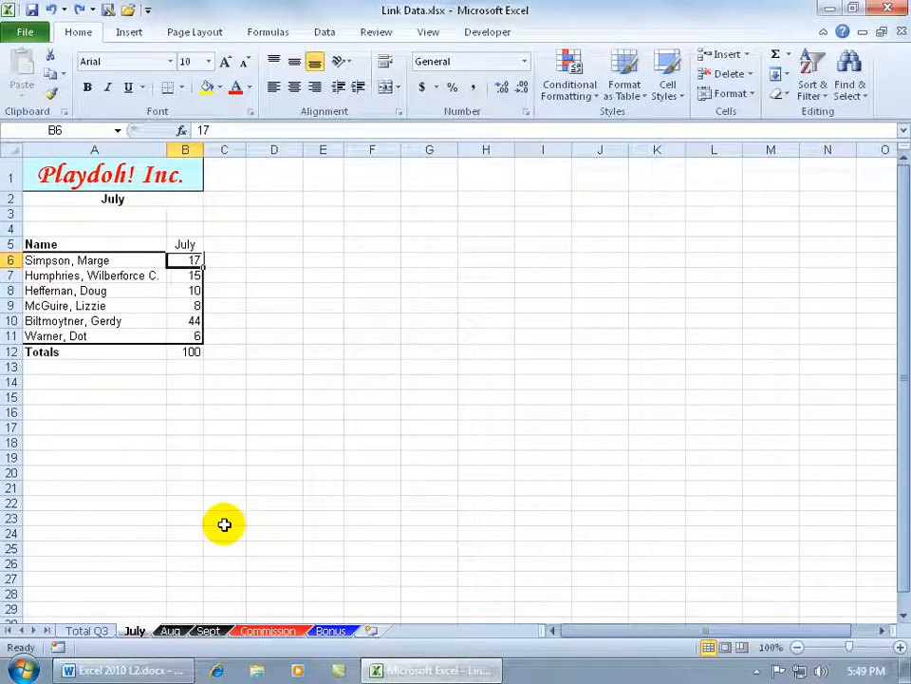
{"action": "left_click", "coordinate": [189, 276]}
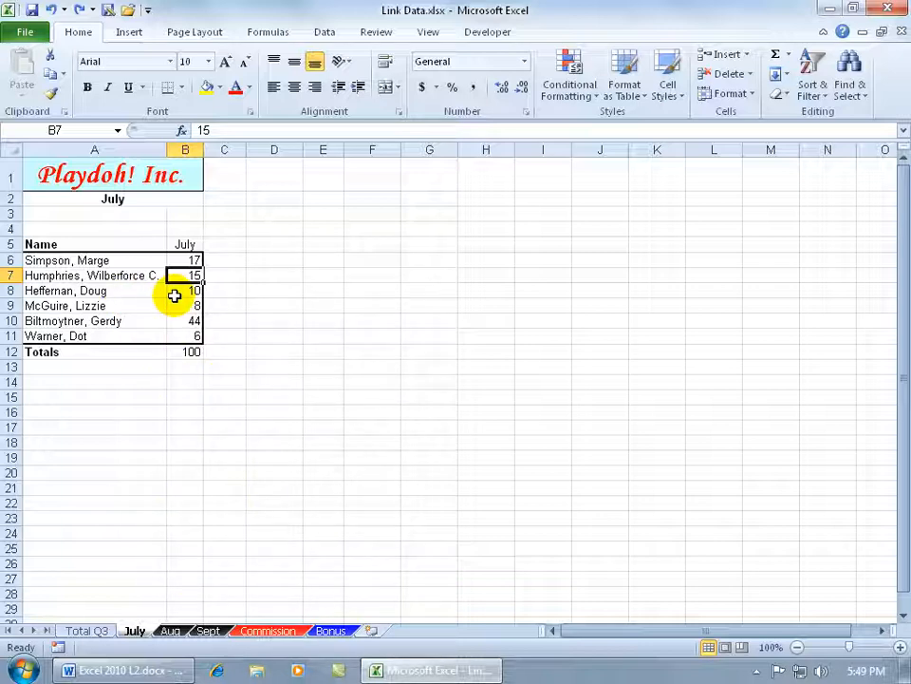
{"action": "left_click", "coordinate": [169, 630]}
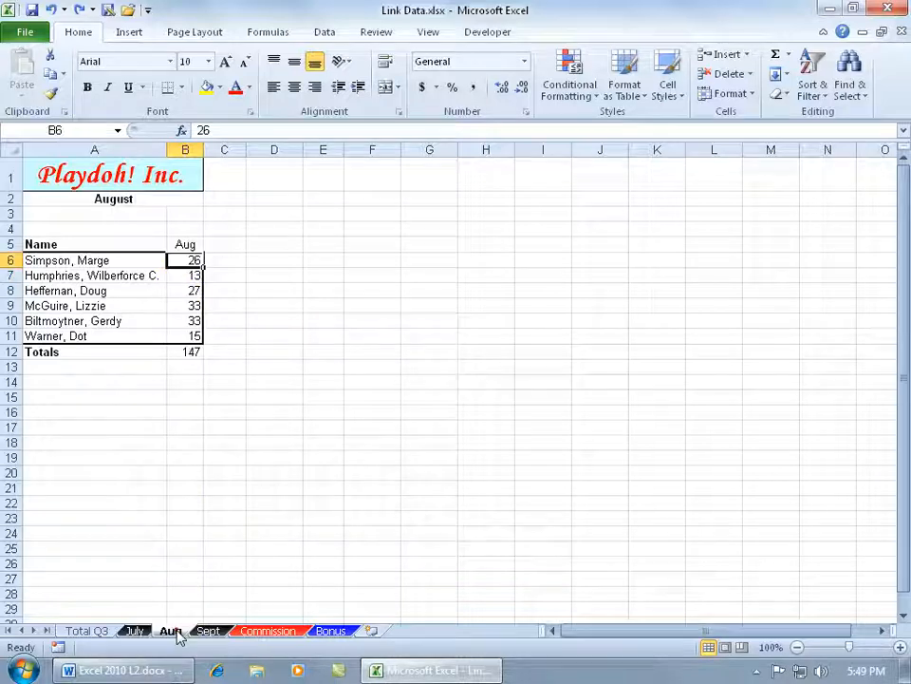
{"action": "left_click", "coordinate": [189, 275]}
{"action": "left_click", "coordinate": [208, 631]}
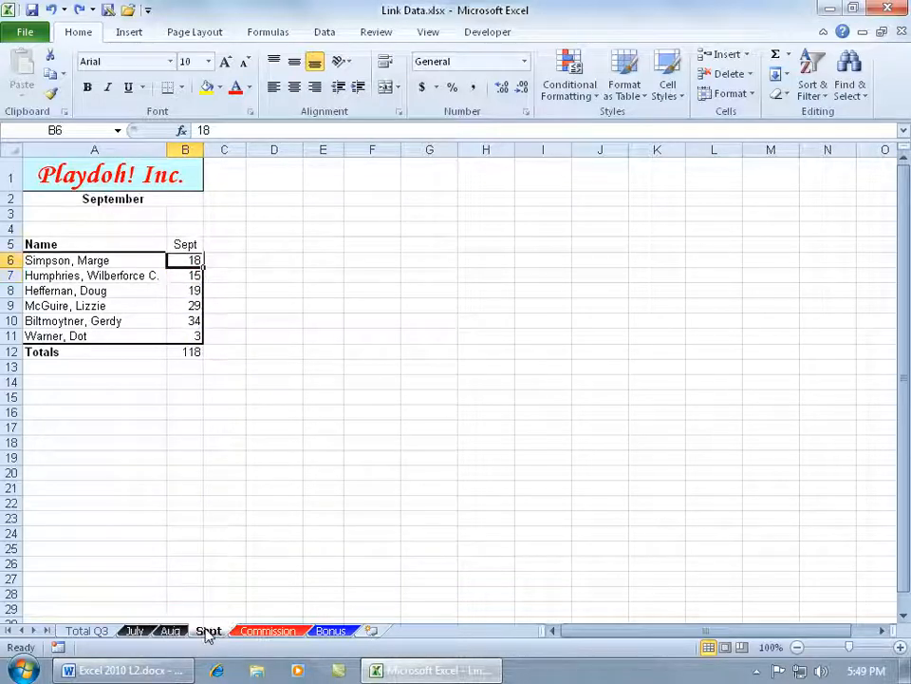
{"action": "left_click", "coordinate": [196, 276]}
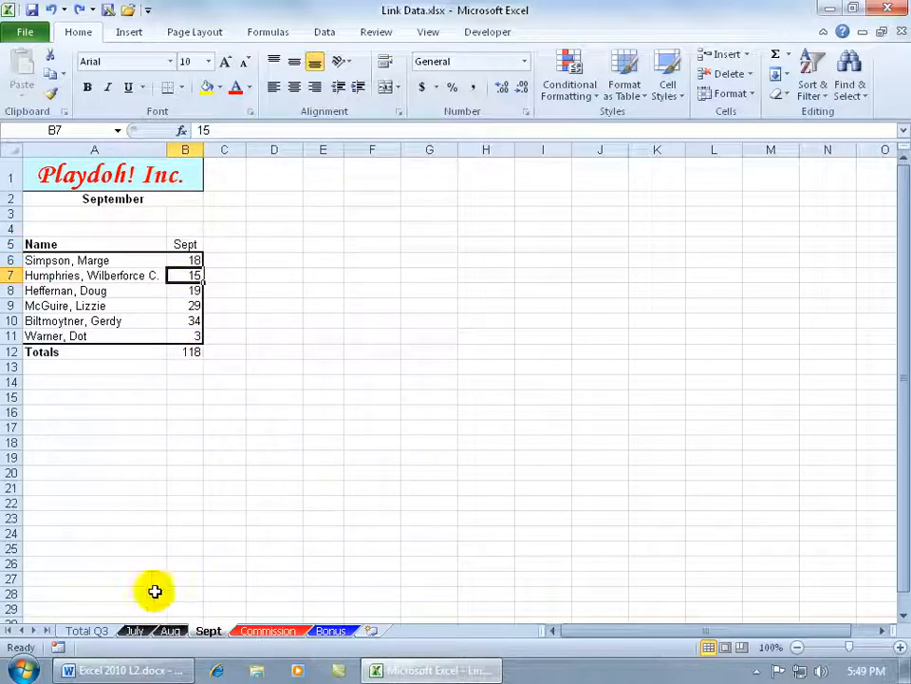
{"action": "left_click", "coordinate": [106, 631]}
Step: Total the second salesperson's months in cell B7 of Total Q3 with the cross-sheet formula =SUM(July:Sept!B7), and check the entry
{"action": "left_click", "coordinate": [189, 278]}
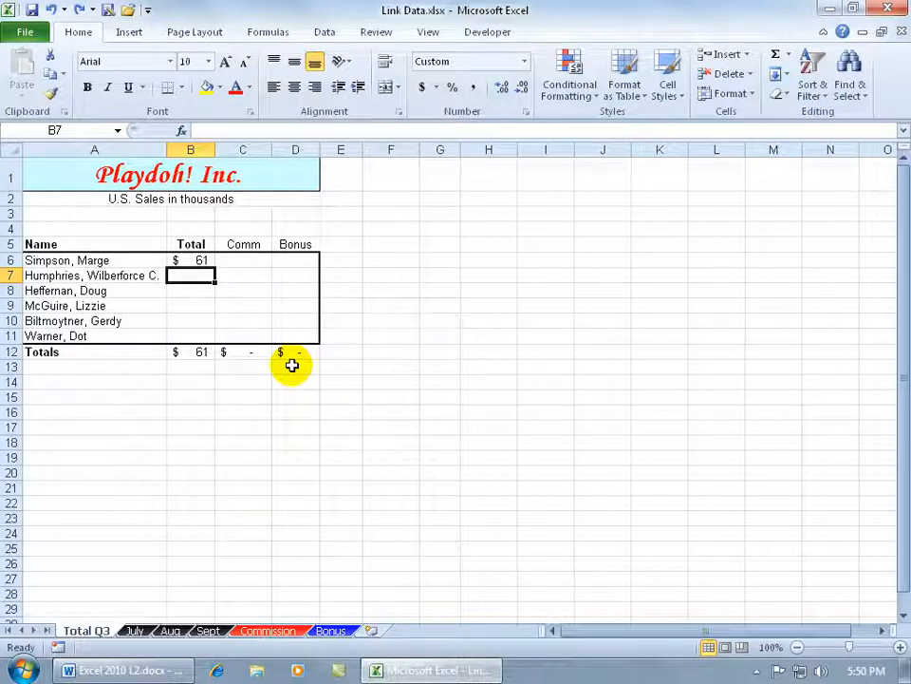
{"action": "type", "text": "=sum"}
{"action": "key", "text": "Tab"}
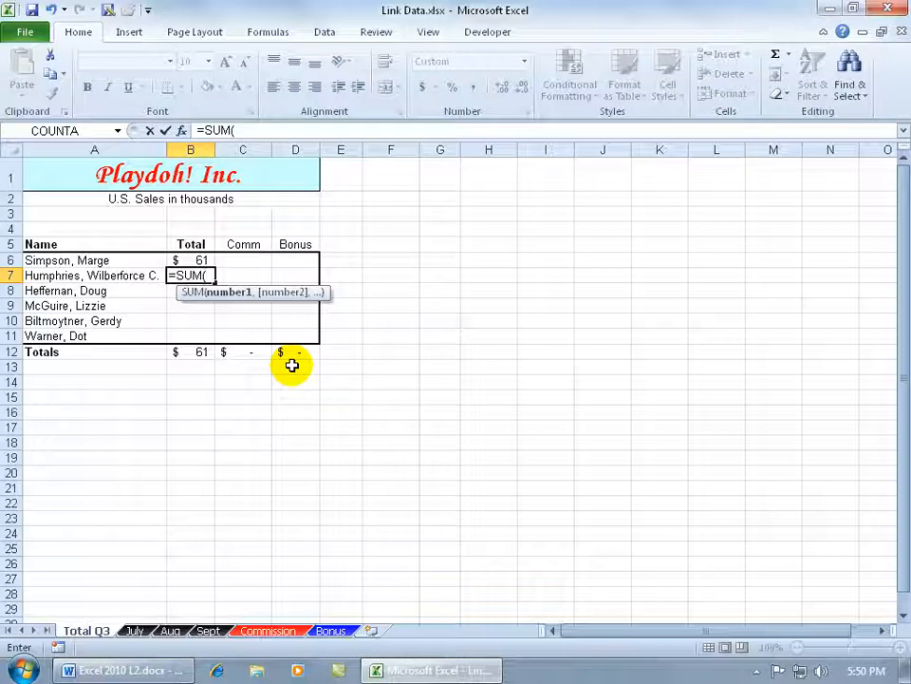
{"action": "left_click", "coordinate": [137, 628]}
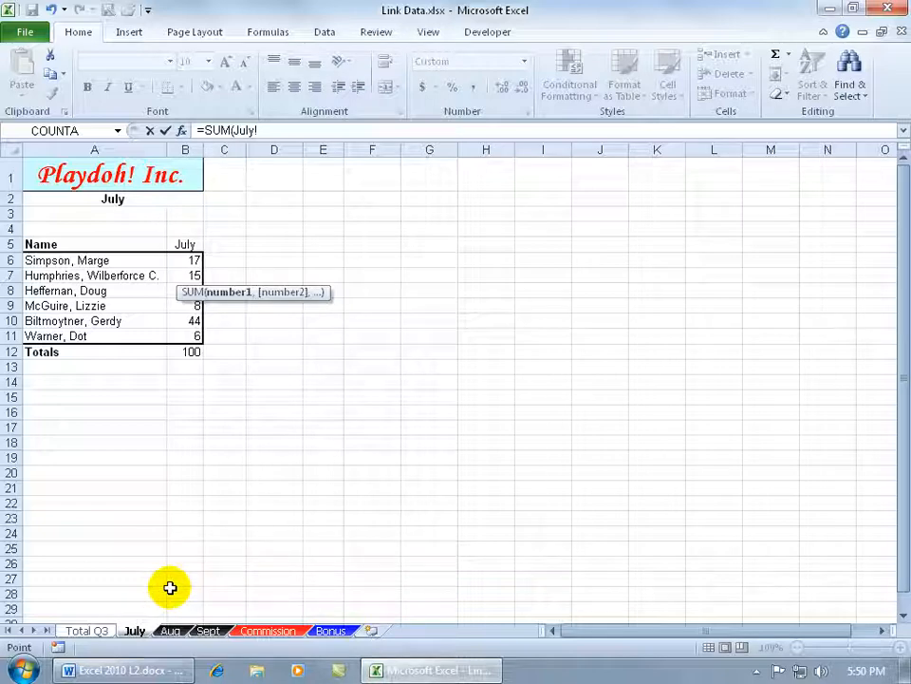
{"action": "left_click", "coordinate": [210, 631], "text": "shift"}
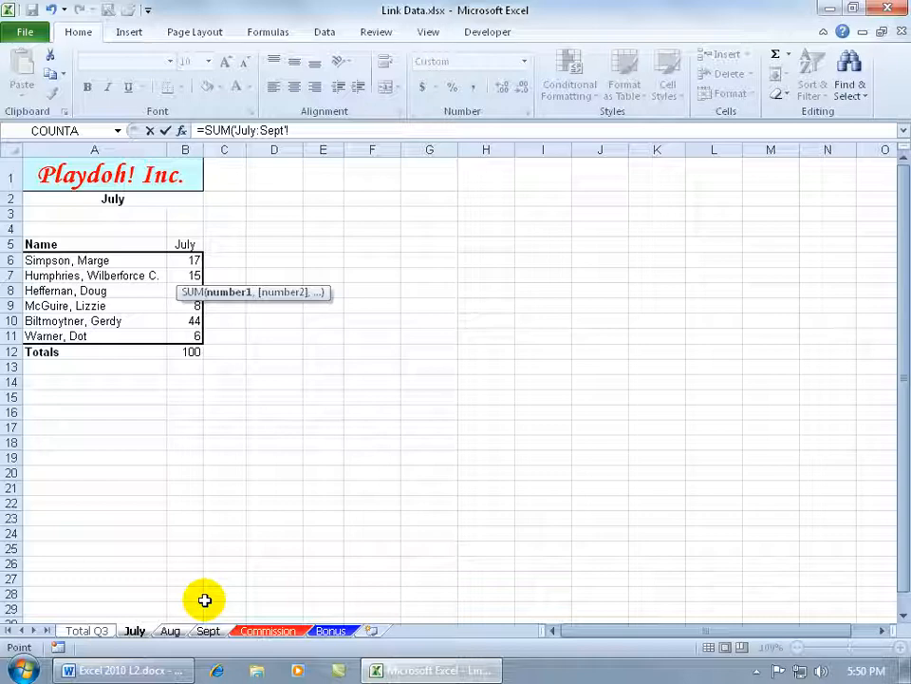
{"action": "left_click", "coordinate": [189, 275]}
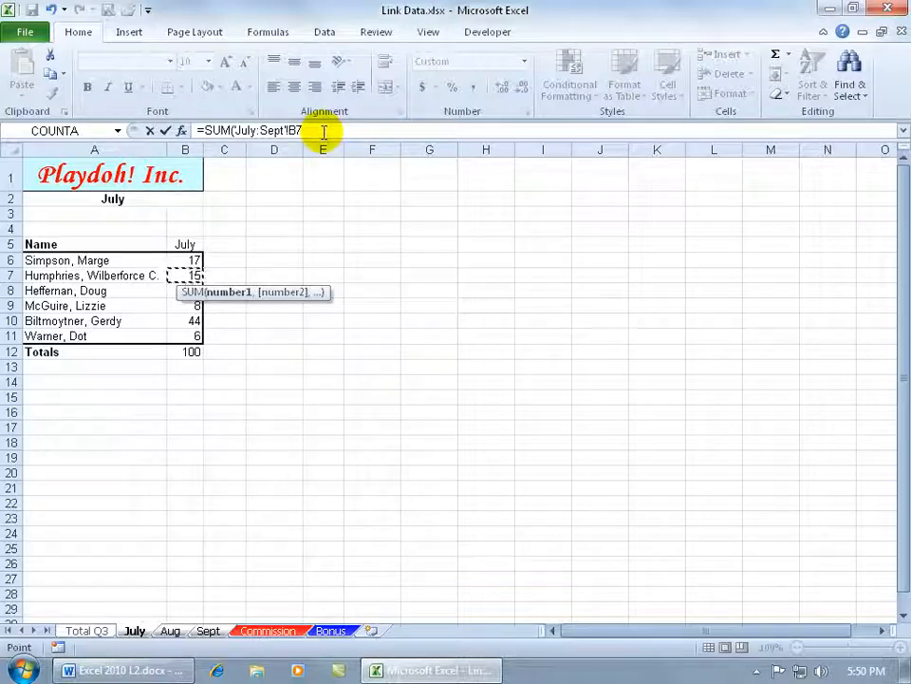
{"action": "key", "text": "Return"}
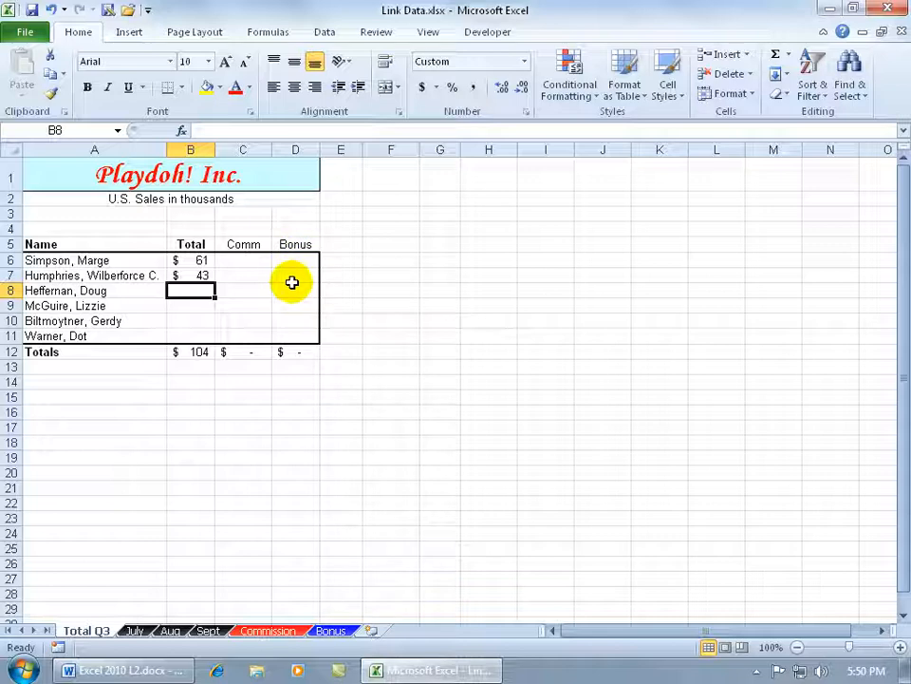
{"action": "key", "text": "Up"}
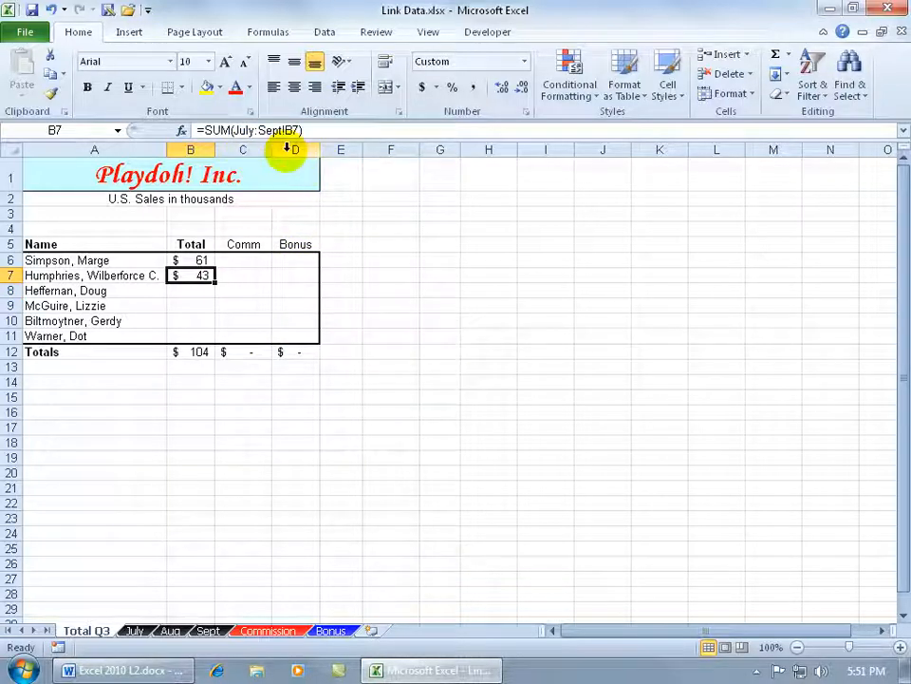
Step: Test the sheet range by moving the Aug sheet between Commission and Bonus and checking the B7 total on Total Q3
{"action": "left_click", "coordinate": [170, 632]}
{"action": "left_click_drag", "start_coordinate": [174, 638], "coordinate": [320, 634]}
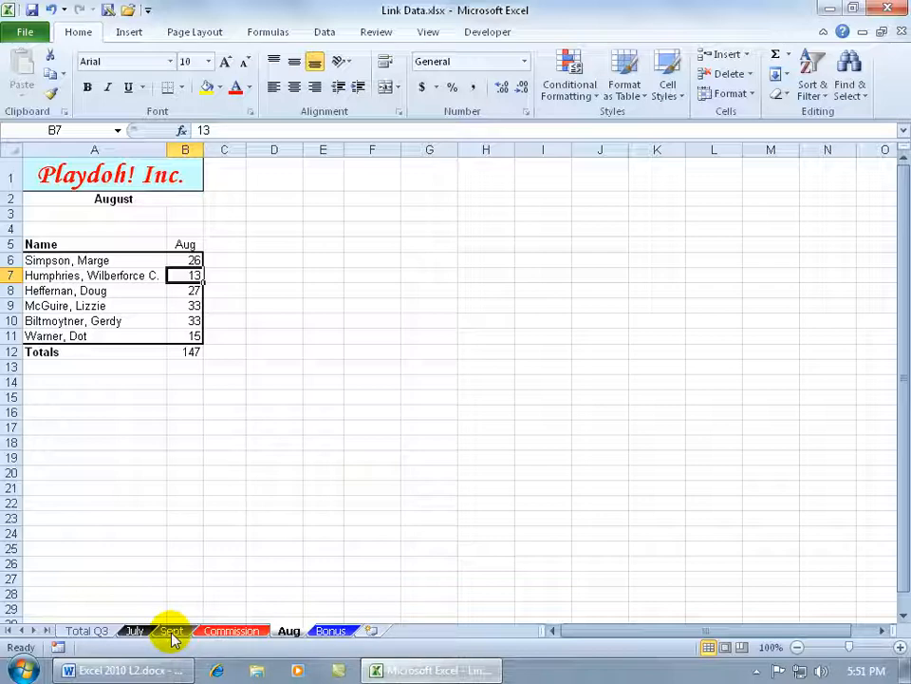
{"action": "left_click", "coordinate": [84, 631]}
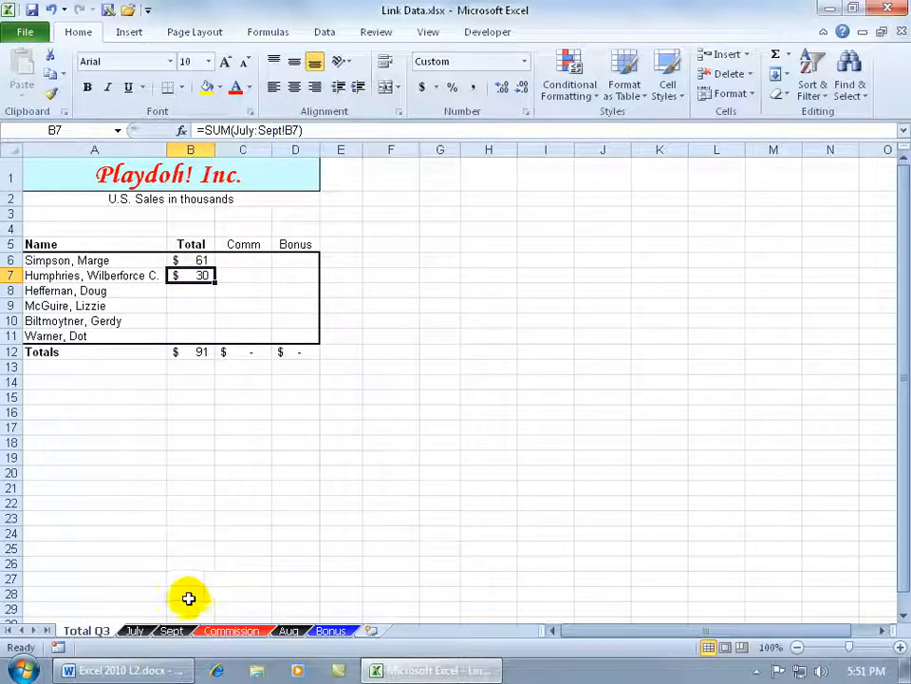
Step: Move the Aug sheet back between July and Sept, and return to Total Q3
{"action": "left_click", "coordinate": [289, 632]}
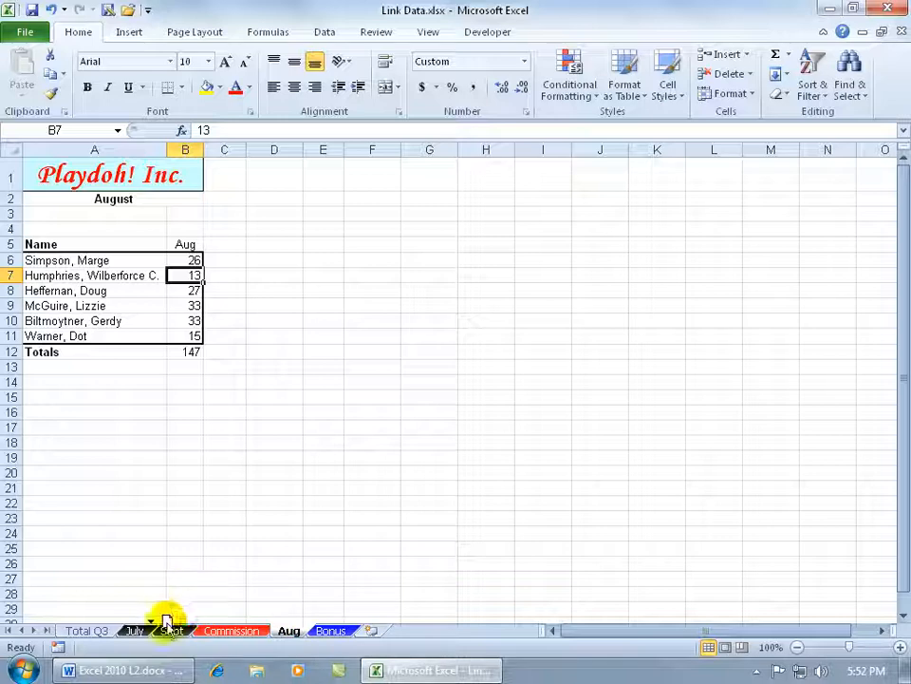
{"action": "left_click_drag", "start_coordinate": [166, 621], "coordinate": [163, 629]}
{"action": "left_click", "coordinate": [135, 632]}
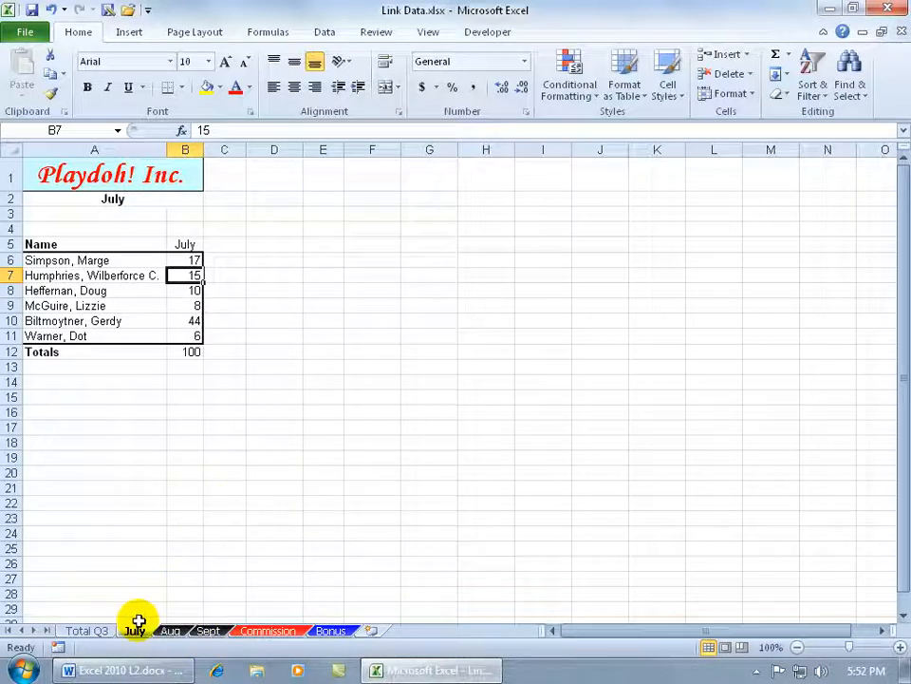
{"action": "left_click", "coordinate": [86, 630]}
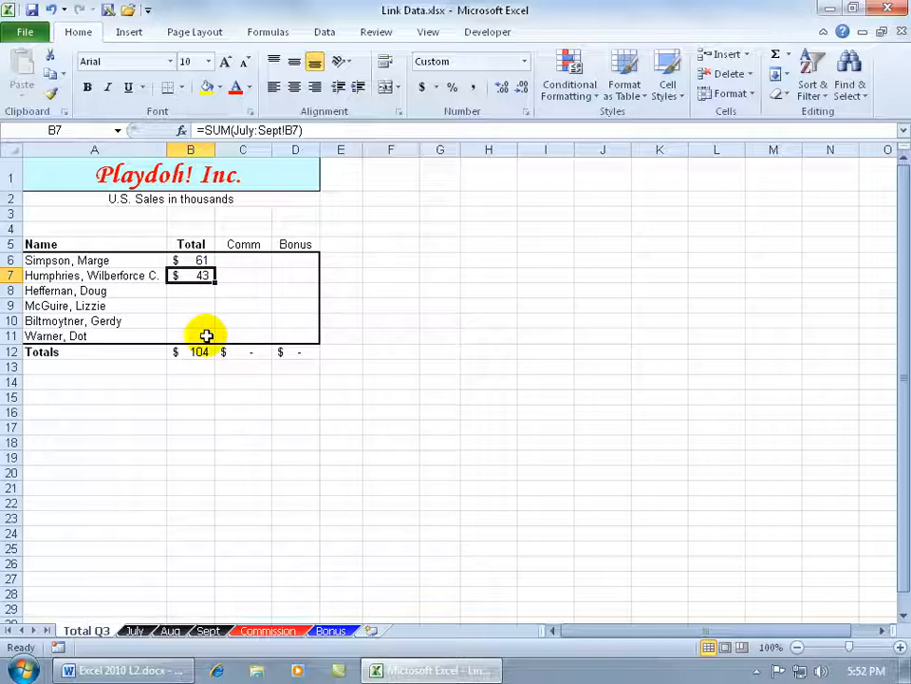
Step: Fill the B7 formula down through B11 on Total Q3 and check the copied formula in B8
{"action": "double_click", "coordinate": [214, 283]}
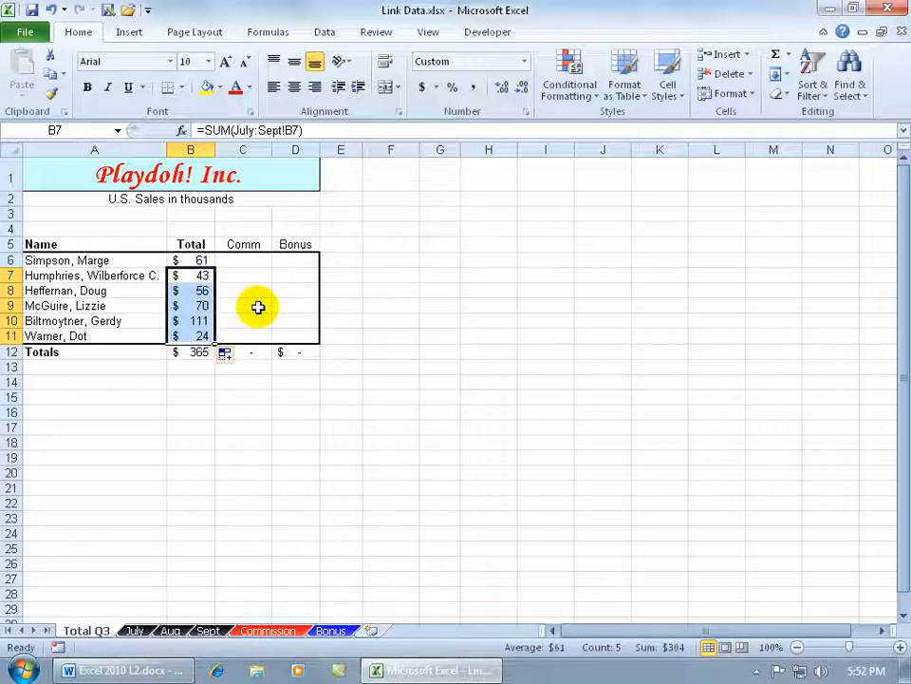
{"action": "left_click", "coordinate": [201, 290]}
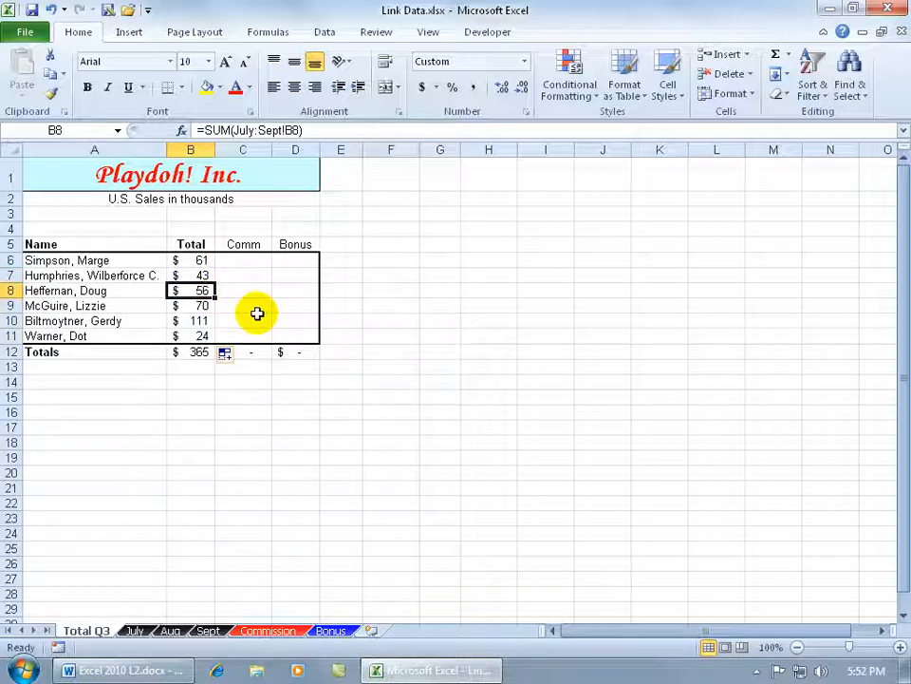